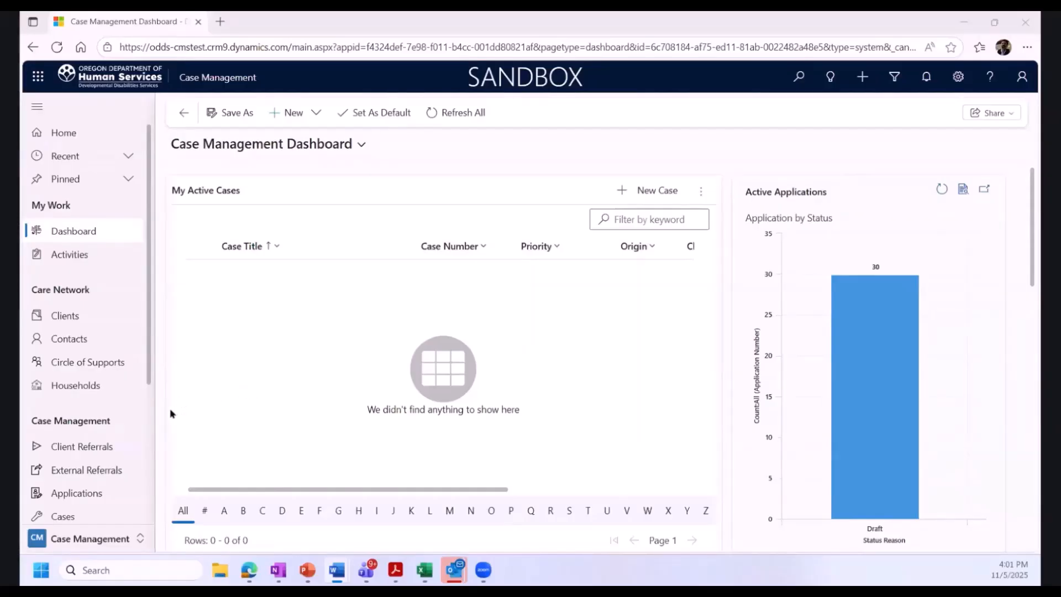
Create a new client with first name John and last name Doe, and save the record
{"action": "left_click", "coordinate": [72, 317]}
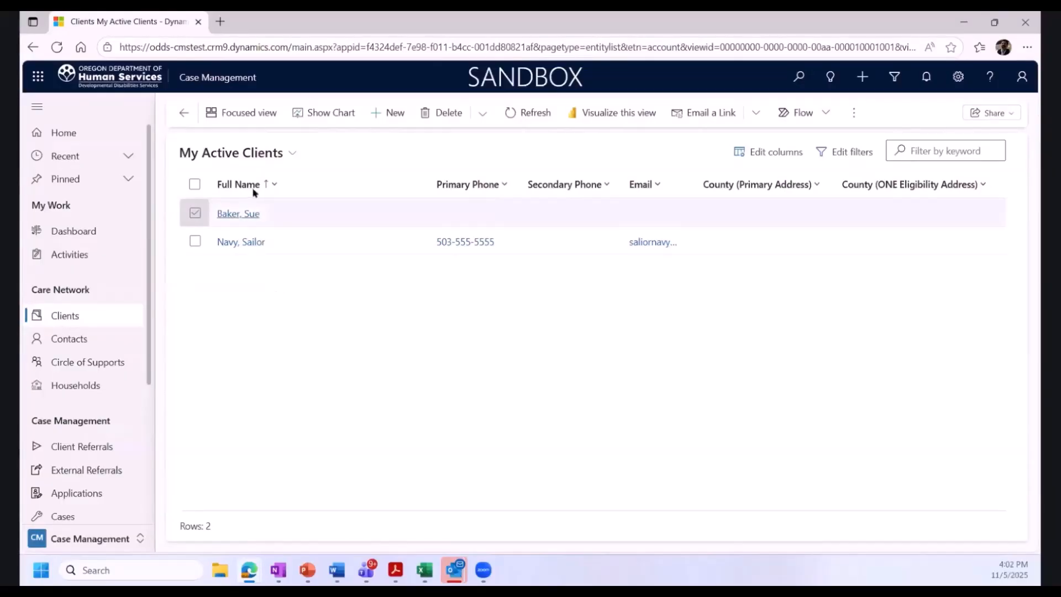
{"action": "left_click", "coordinate": [390, 113]}
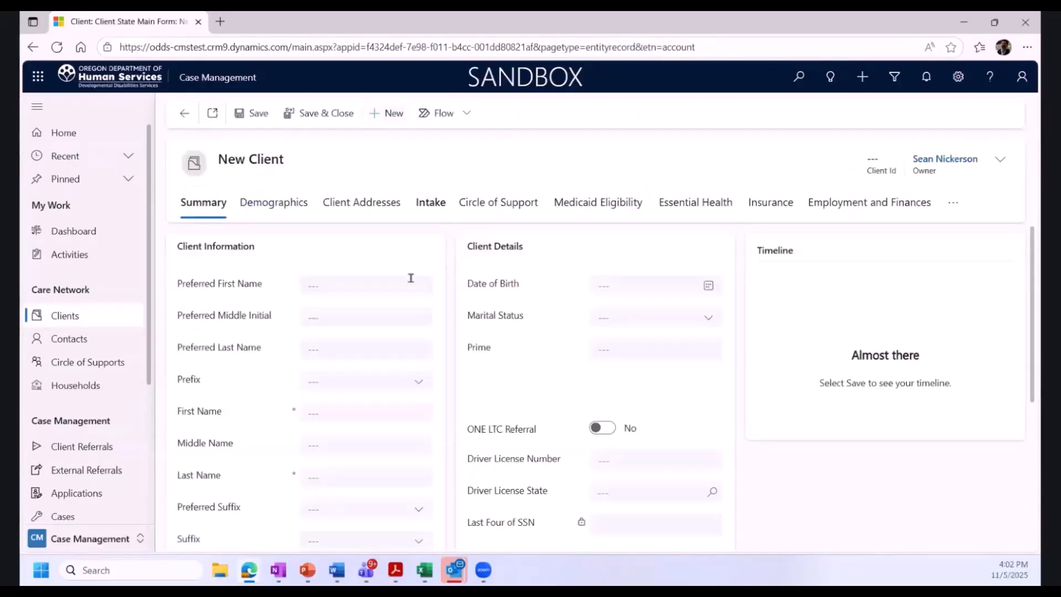
{"action": "left_click", "coordinate": [349, 417]}
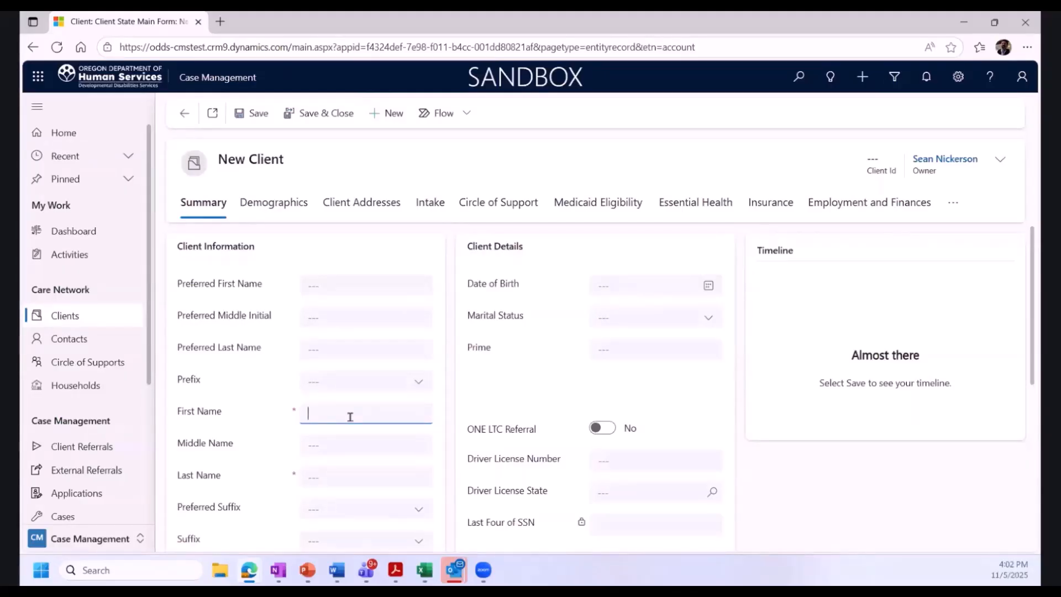
{"action": "type", "text": "JOh"}
{"action": "key", "text": "BackSpace"}
{"action": "type", "text": "ohn"}
{"action": "left_click", "coordinate": [308, 473]}
{"action": "type", "text": "Doe"}
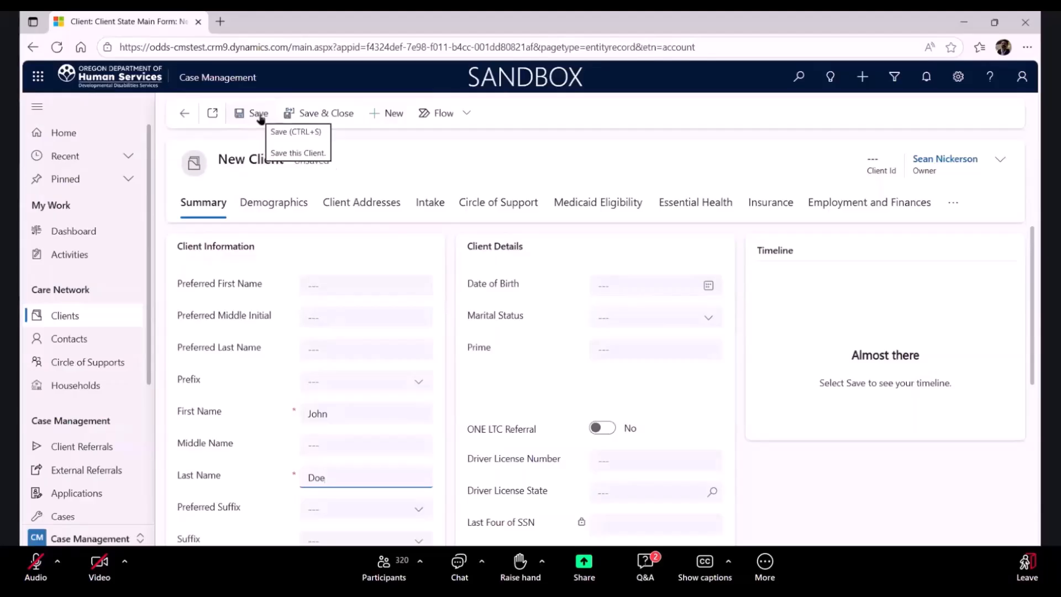
{"action": "left_click", "coordinate": [258, 113]}
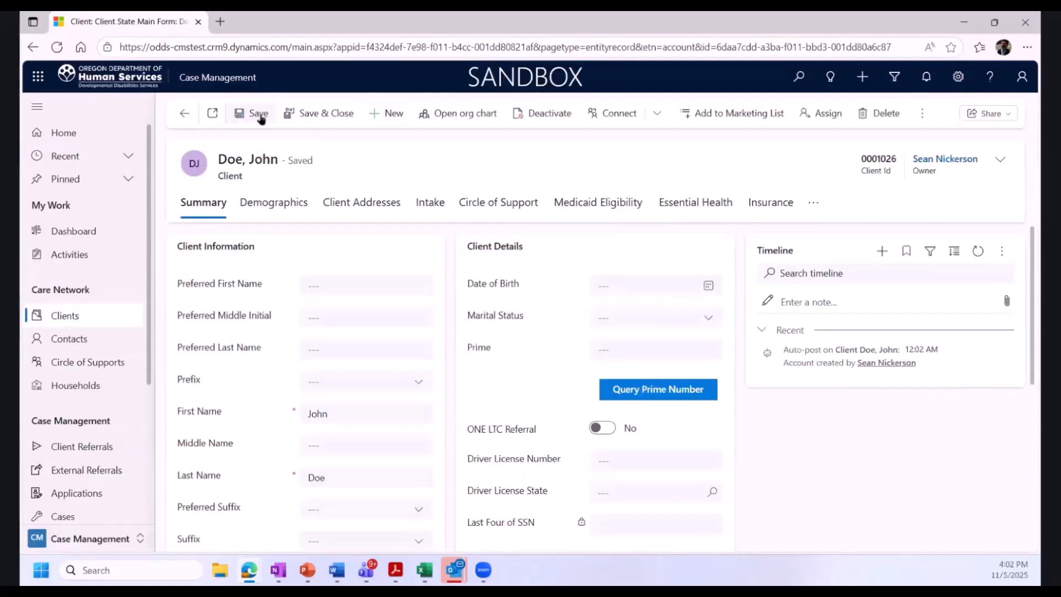
Reopen the Doe, John client from the clients list and browse the Intake tab
{"action": "left_click", "coordinate": [65, 317]}
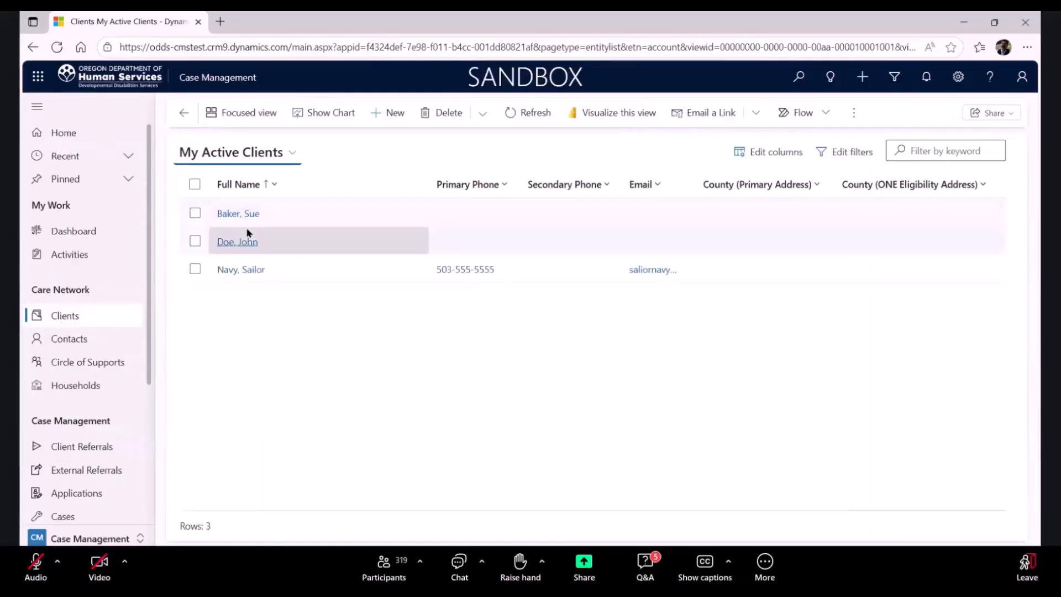
{"action": "left_click", "coordinate": [231, 243]}
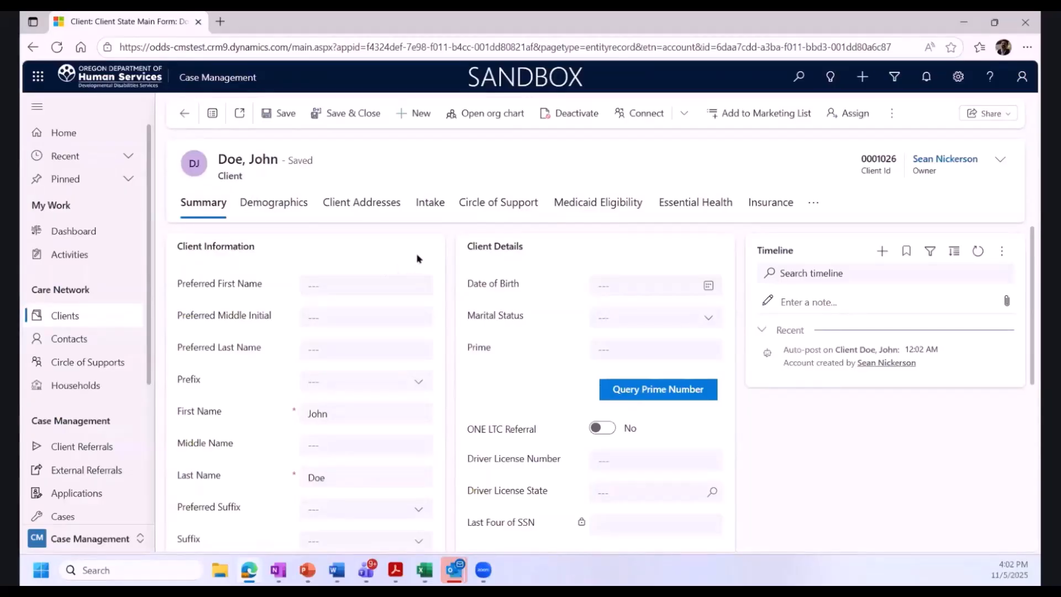
{"action": "left_click", "coordinate": [430, 203]}
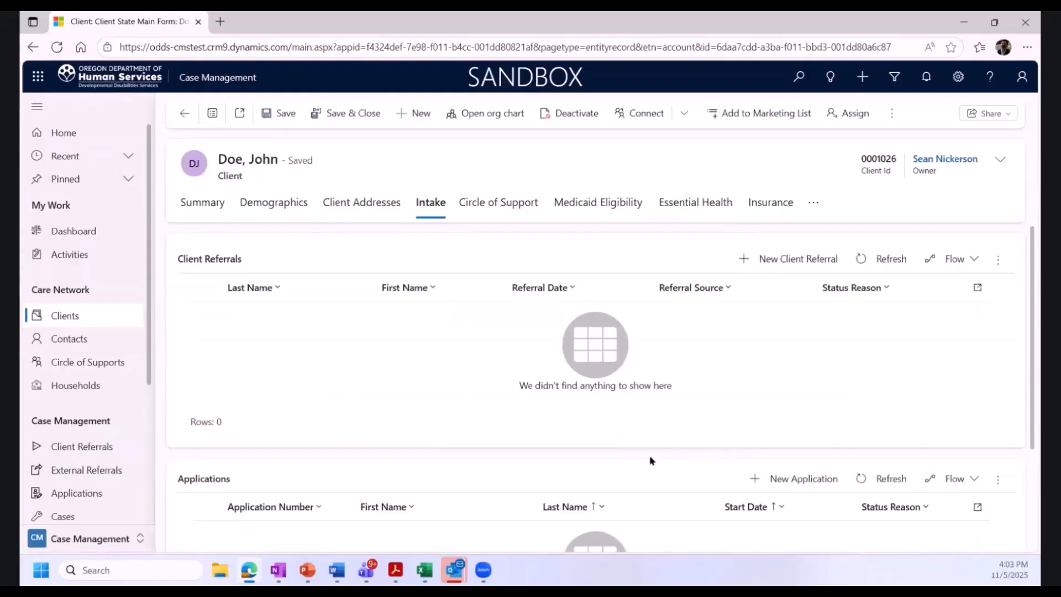
{"action": "scroll", "coordinate": [635, 454], "scroll_direction": "down", "scroll_amount": 1}
{"action": "scroll", "coordinate": [630, 454], "scroll_direction": "down", "scroll_amount": 2}
{"action": "scroll", "coordinate": [614, 453], "scroll_direction": "up", "scroll_amount": 3}
Start another new client, enter first name John and last name Doe, and save and close it
{"action": "left_click", "coordinate": [409, 115]}
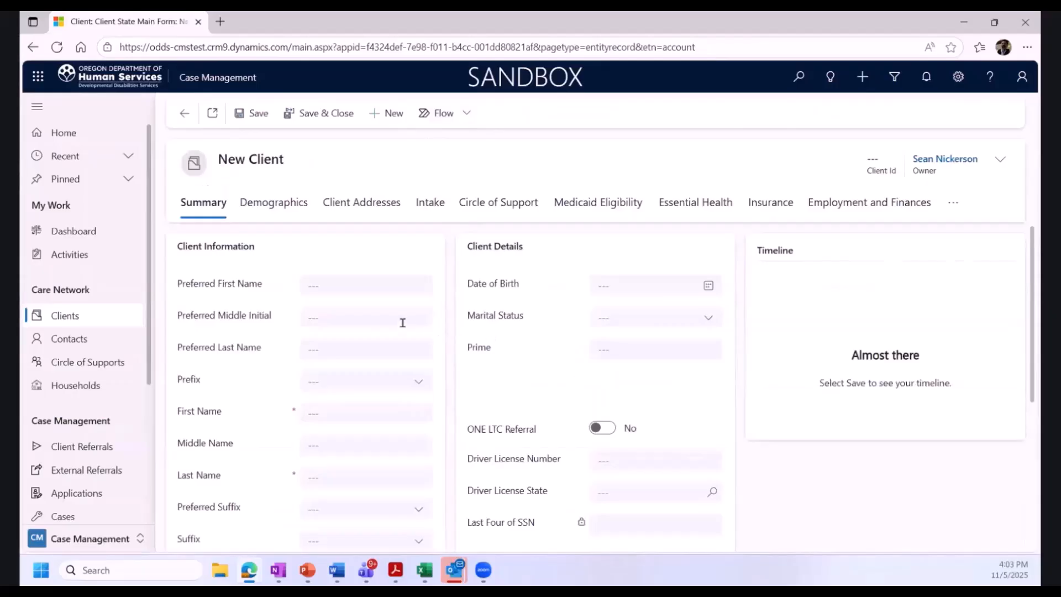
{"action": "left_click", "coordinate": [339, 416]}
{"action": "type", "text": "JOhn"}
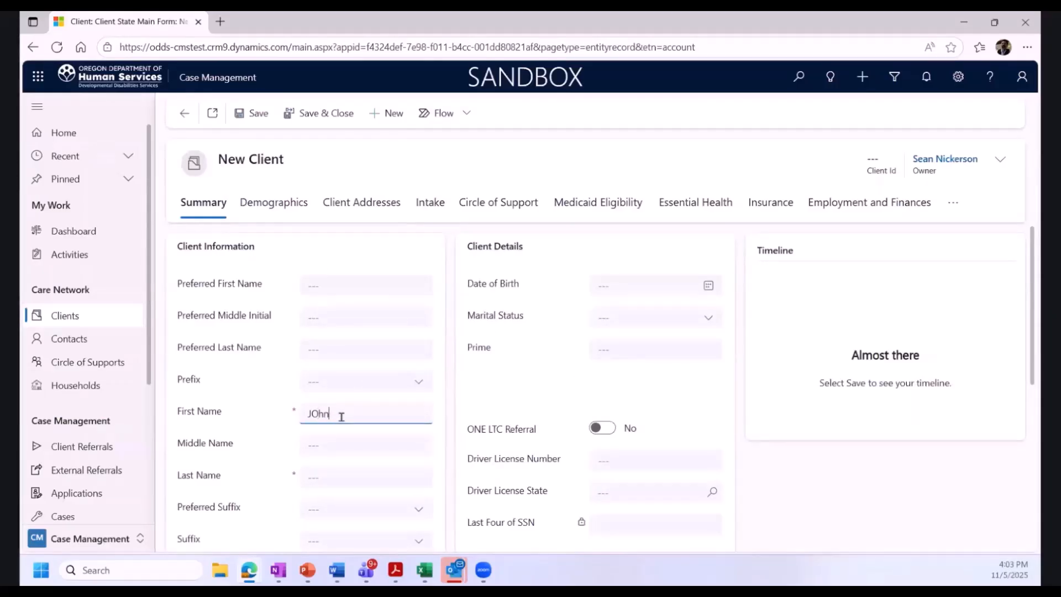
{"action": "key", "text": "BackSpace"}
{"action": "key", "text": "BackSpace"}
{"action": "key", "text": "BackSpace"}
{"action": "key", "text": "BackSpace"}
{"action": "type", "text": "John"}
{"action": "left_click", "coordinate": [343, 479]}
{"action": "type", "text": "Dow"}
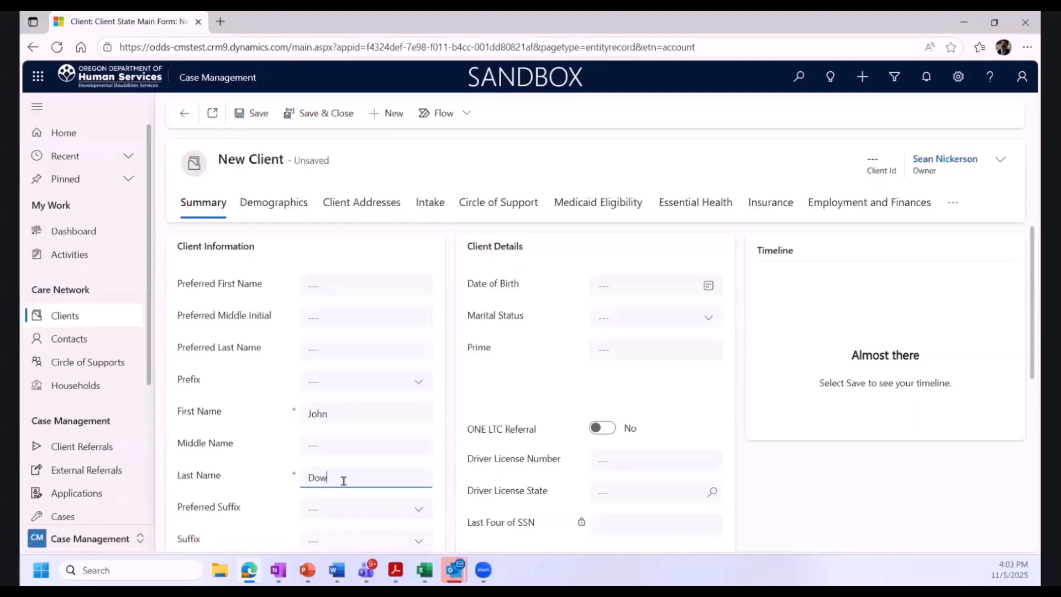
{"action": "key", "text": "BackSpace"}
{"action": "type", "text": "e"}
{"action": "left_click", "coordinate": [307, 113]}
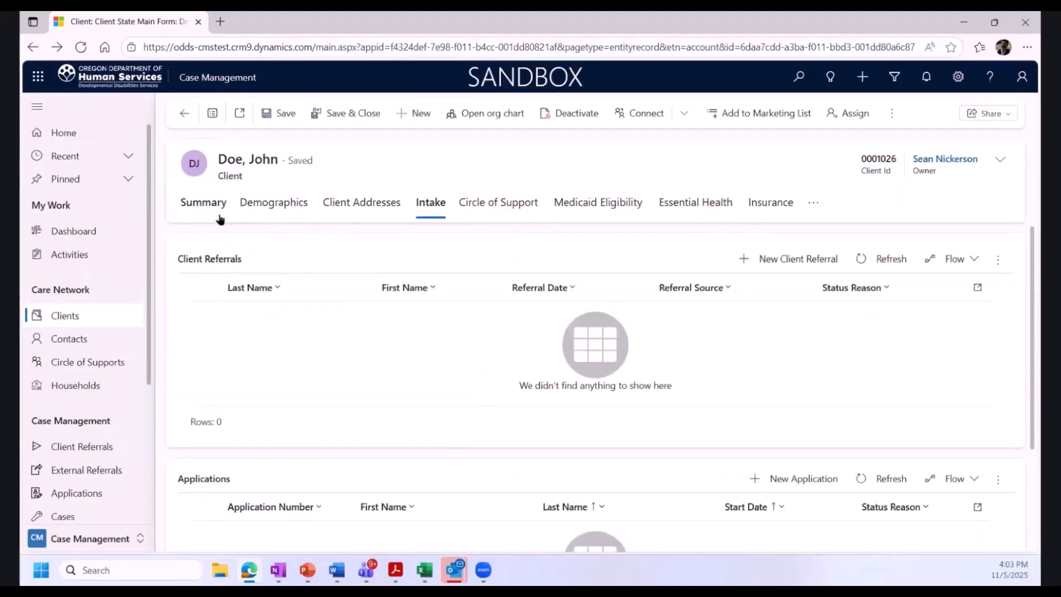
On the Summary tab, open a ONE eligibility query and run it with the client's prime number
{"action": "left_click", "coordinate": [216, 219]}
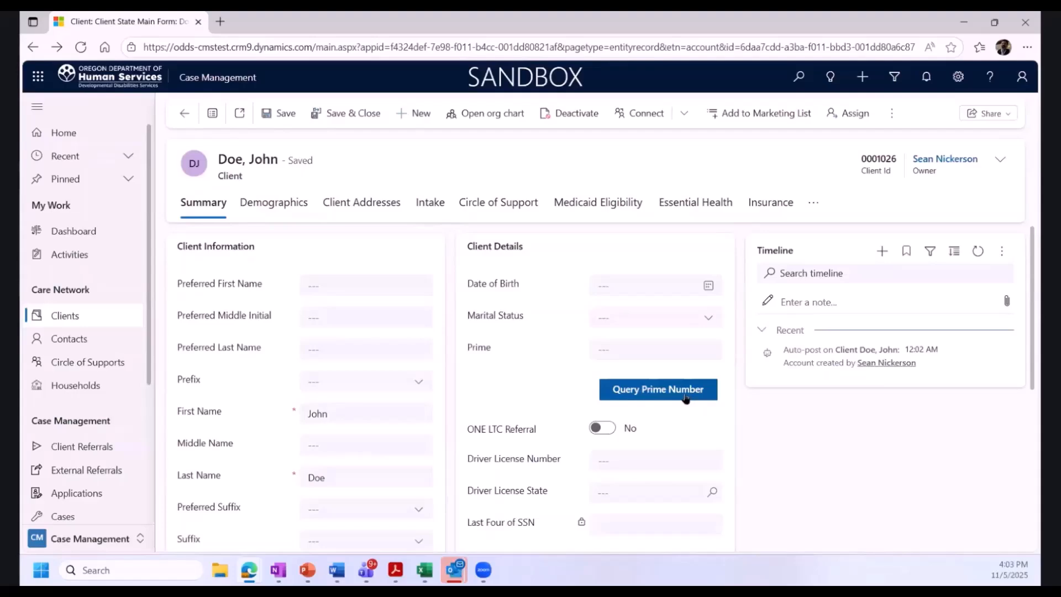
{"action": "left_click", "coordinate": [685, 393]}
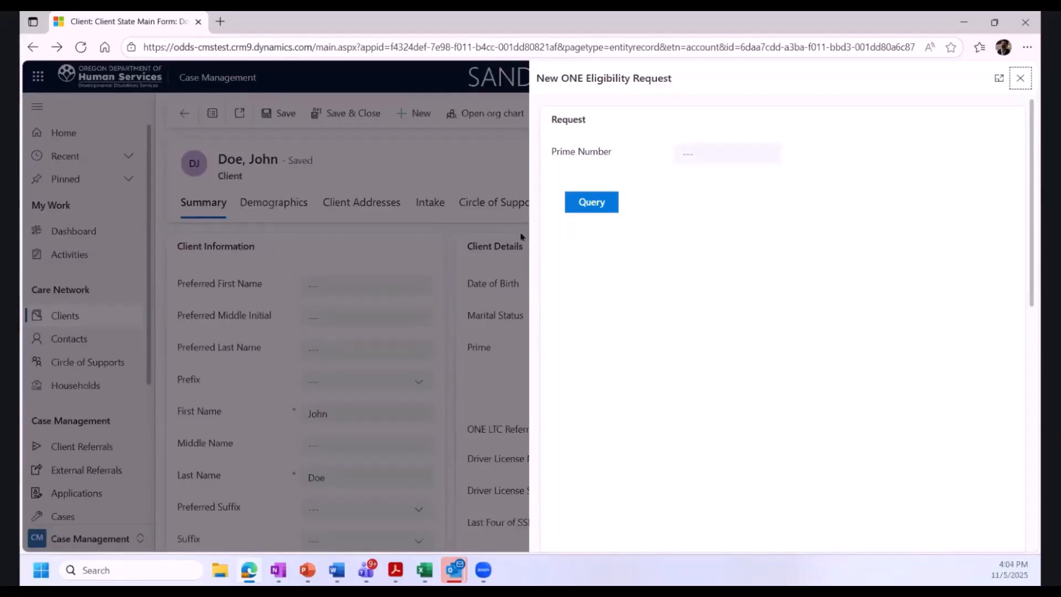
{"action": "left_click", "coordinate": [714, 160]}
{"action": "type", "text": "ABC123"}
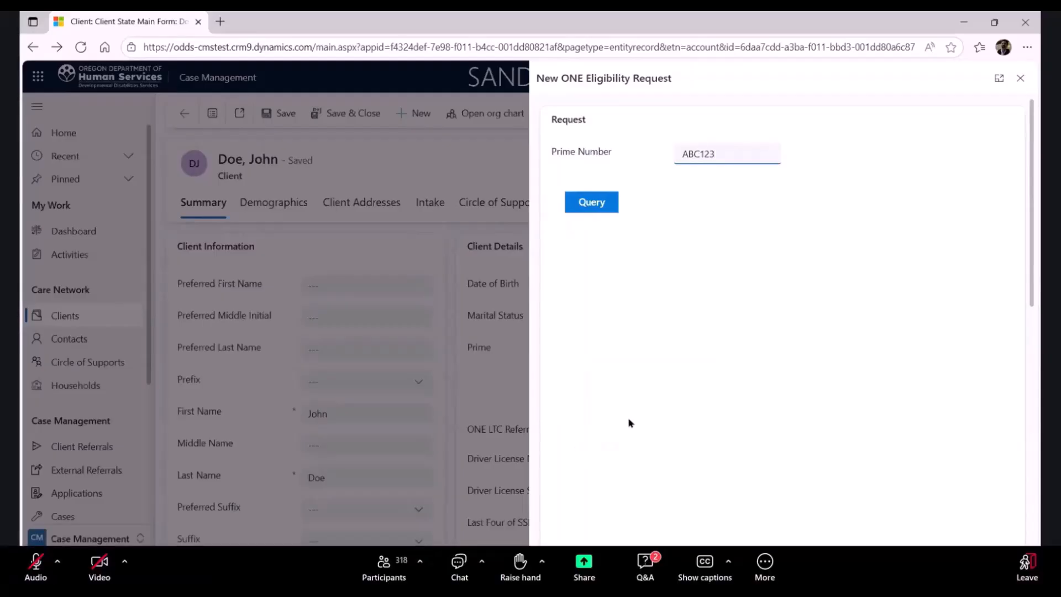
{"action": "left_click", "coordinate": [594, 203]}
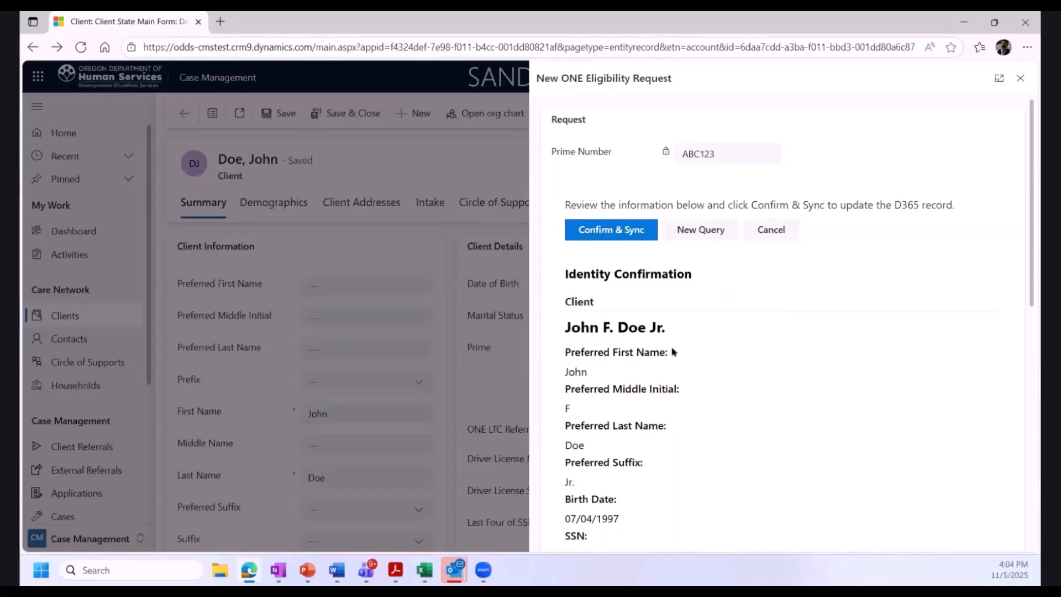
Review the returned identity confirmation details, then confirm and sync them to the client record
{"action": "scroll", "coordinate": [673, 352], "scroll_direction": "down", "scroll_amount": 1}
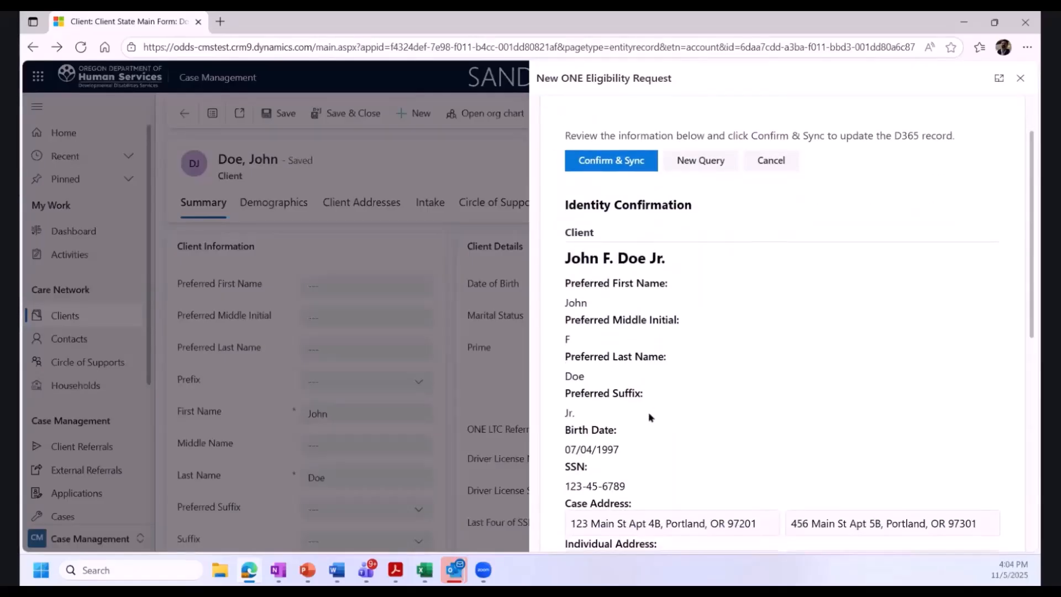
{"action": "scroll", "coordinate": [648, 417], "scroll_direction": "down", "scroll_amount": 1}
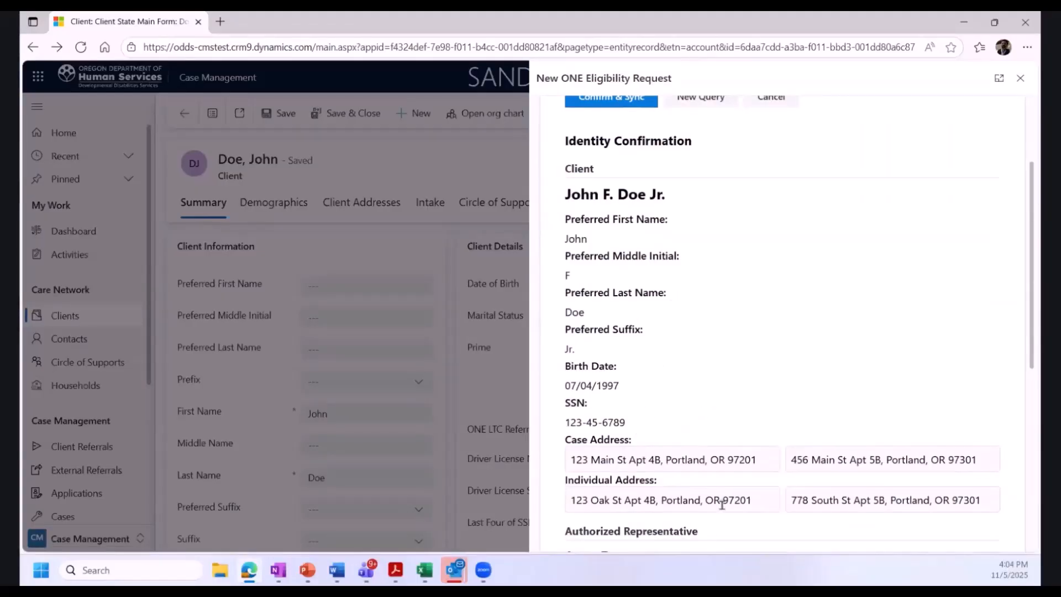
{"action": "scroll", "coordinate": [720, 476], "scroll_direction": "down", "scroll_amount": 1}
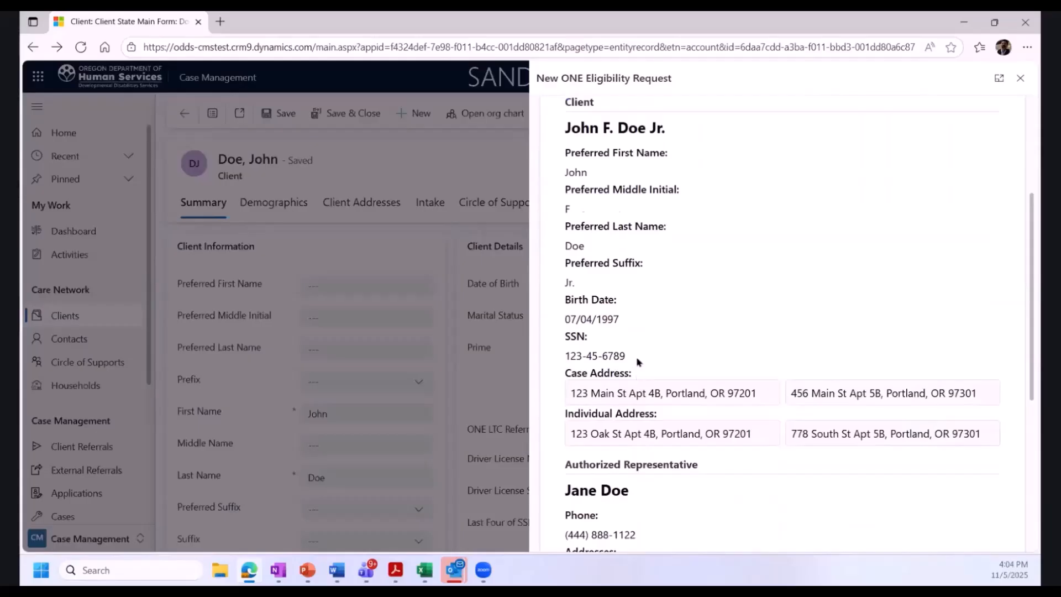
{"action": "scroll", "coordinate": [793, 402], "scroll_direction": "down", "scroll_amount": 1}
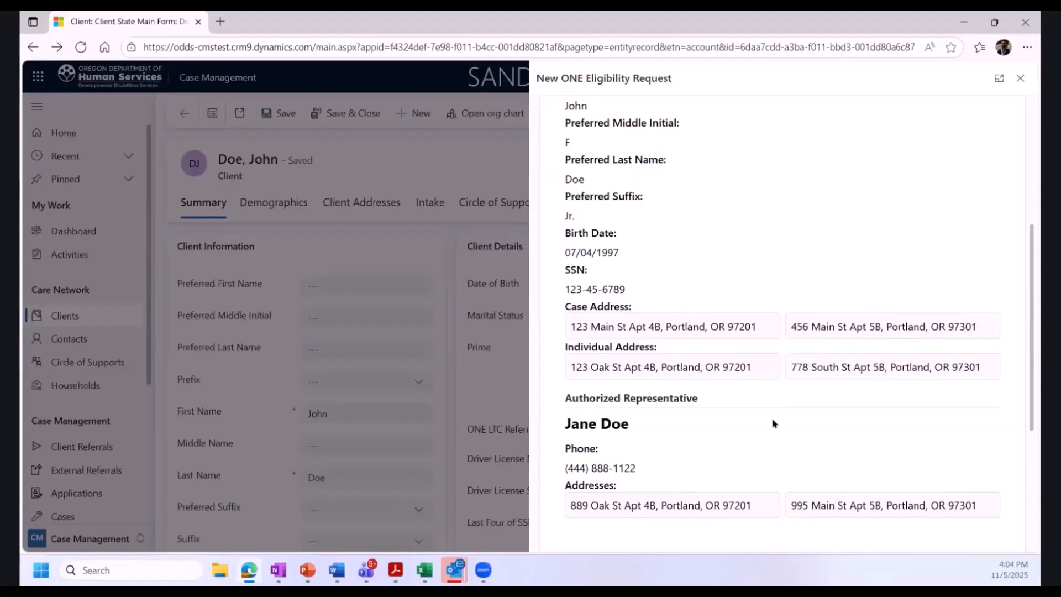
{"action": "scroll", "coordinate": [750, 419], "scroll_direction": "up", "scroll_amount": 5}
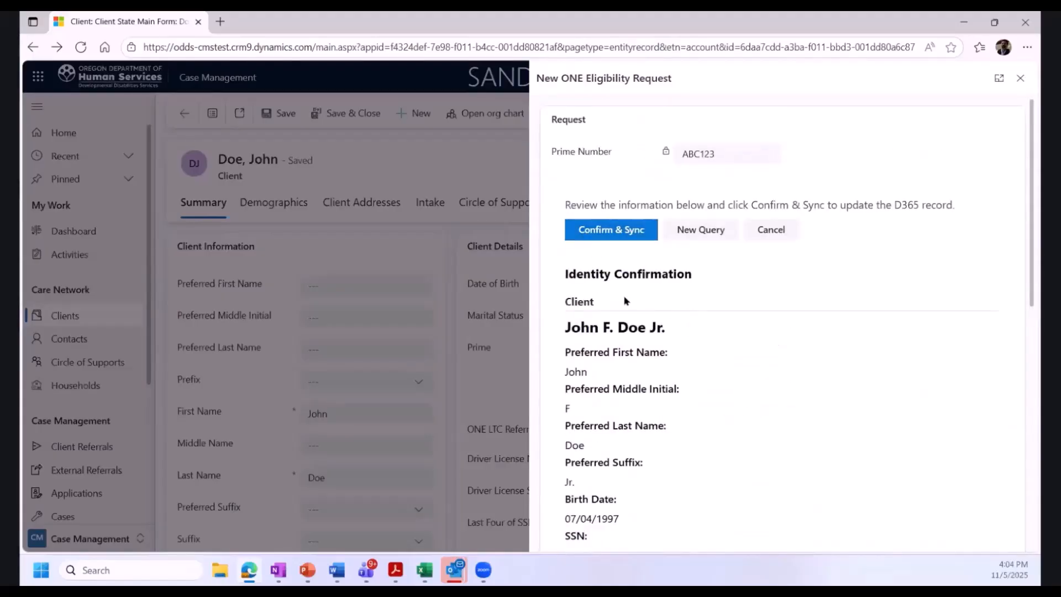
{"action": "left_click", "coordinate": [620, 232]}
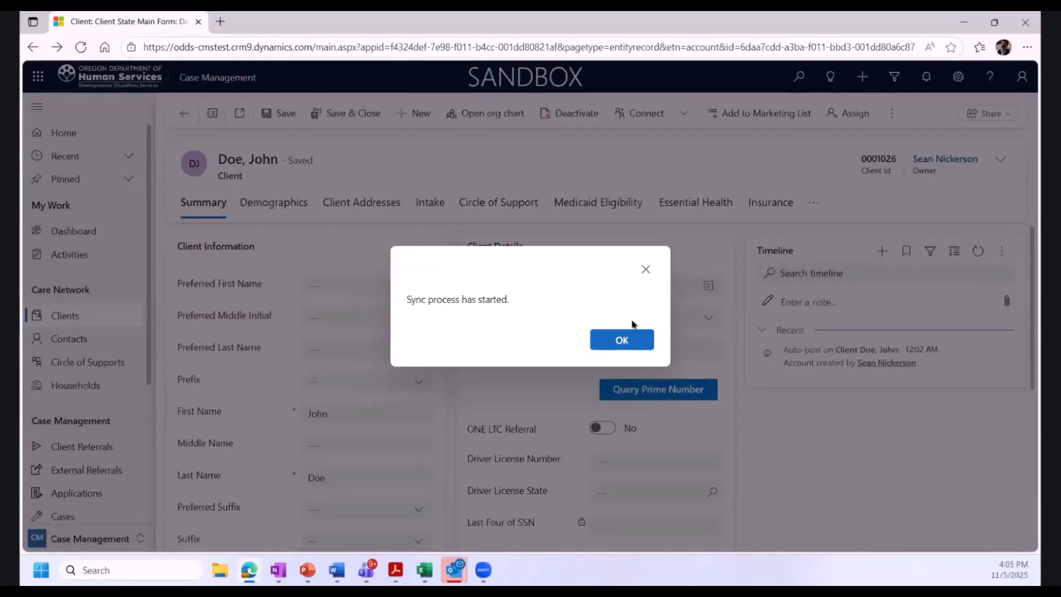
{"action": "left_click", "coordinate": [625, 340]}
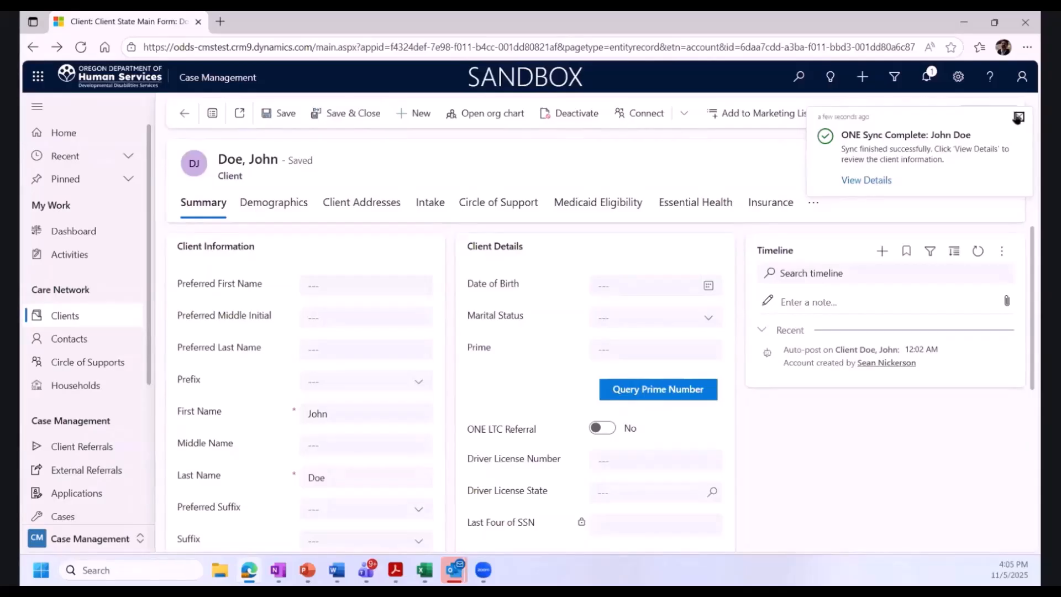
Dismiss the sync notification and refresh the client record to load the synced fields
{"action": "left_click", "coordinate": [1017, 116]}
{"action": "left_click", "coordinate": [893, 114]}
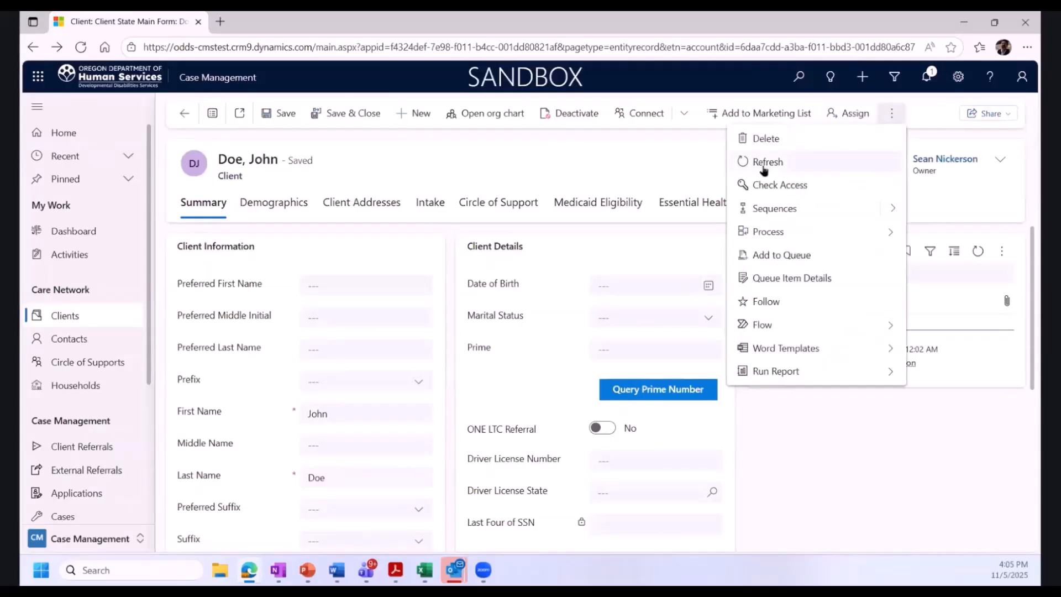
{"action": "left_click", "coordinate": [764, 167]}
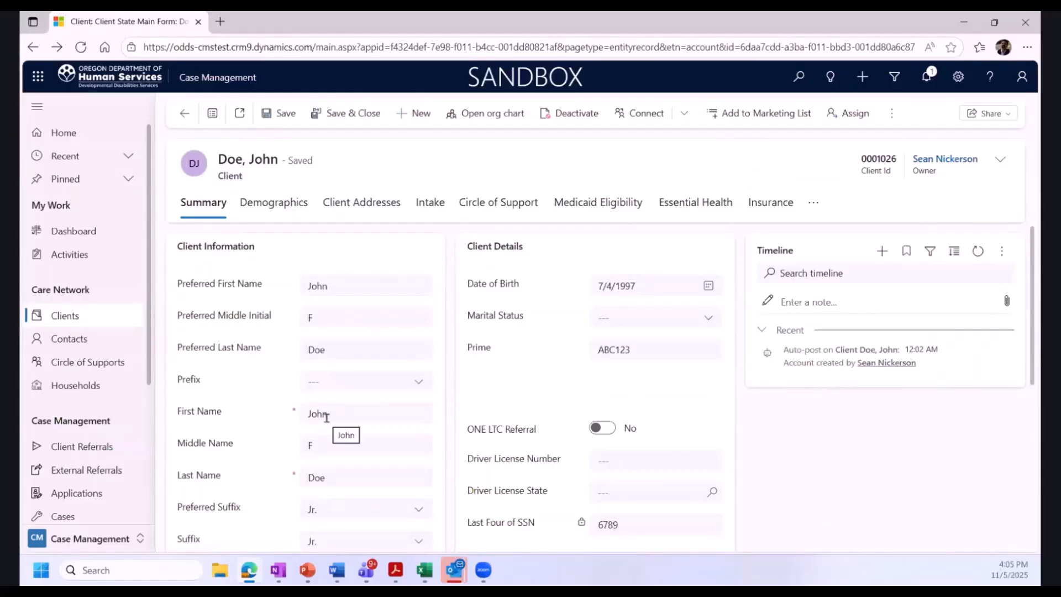
{"action": "scroll", "coordinate": [328, 483], "scroll_direction": "down", "scroll_amount": 1}
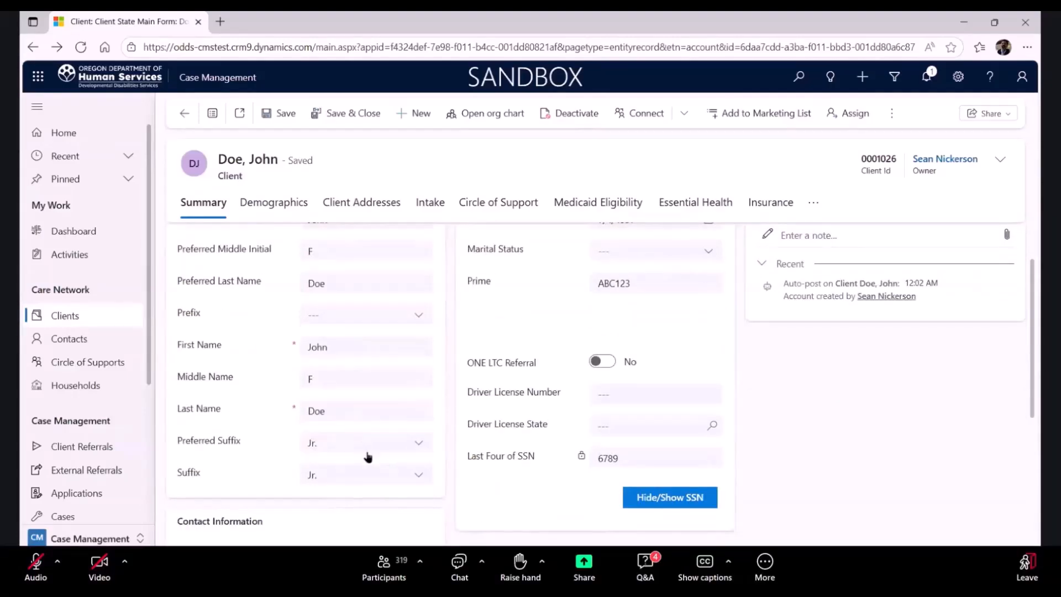
{"action": "scroll", "coordinate": [366, 454], "scroll_direction": "up", "scroll_amount": 1}
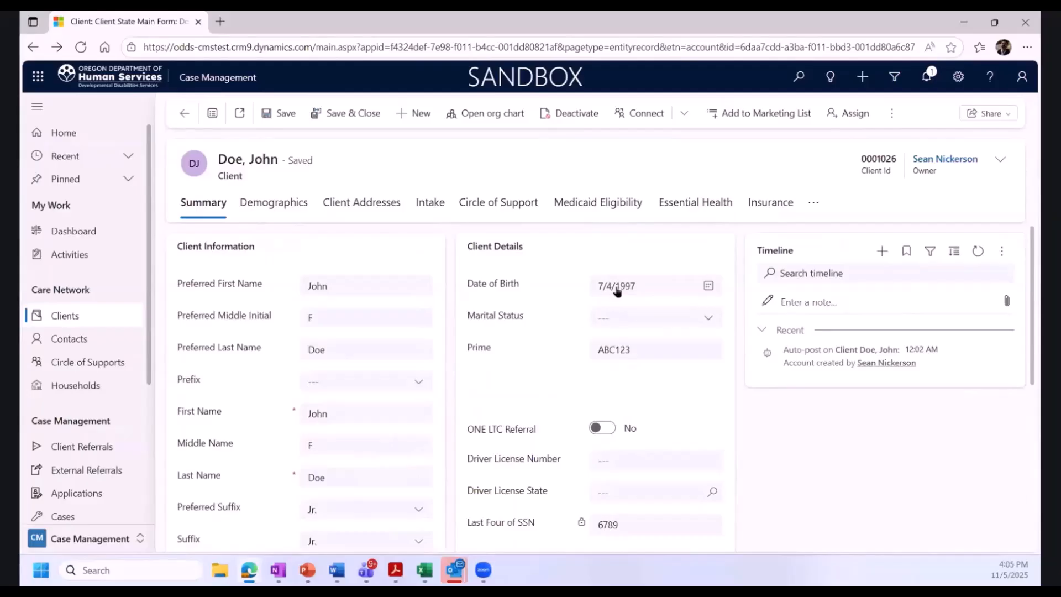
Browse the synced data on the Demographics, Client Addresses and Medicaid Eligibility tabs
{"action": "left_click", "coordinate": [272, 212]}
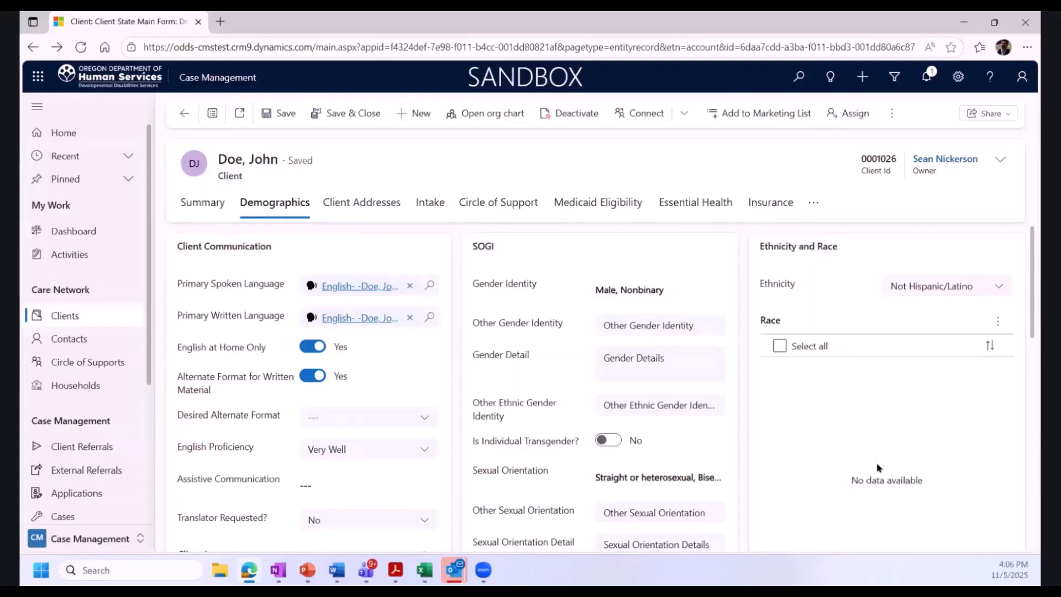
{"action": "scroll", "coordinate": [876, 464], "scroll_direction": "down", "scroll_amount": 2}
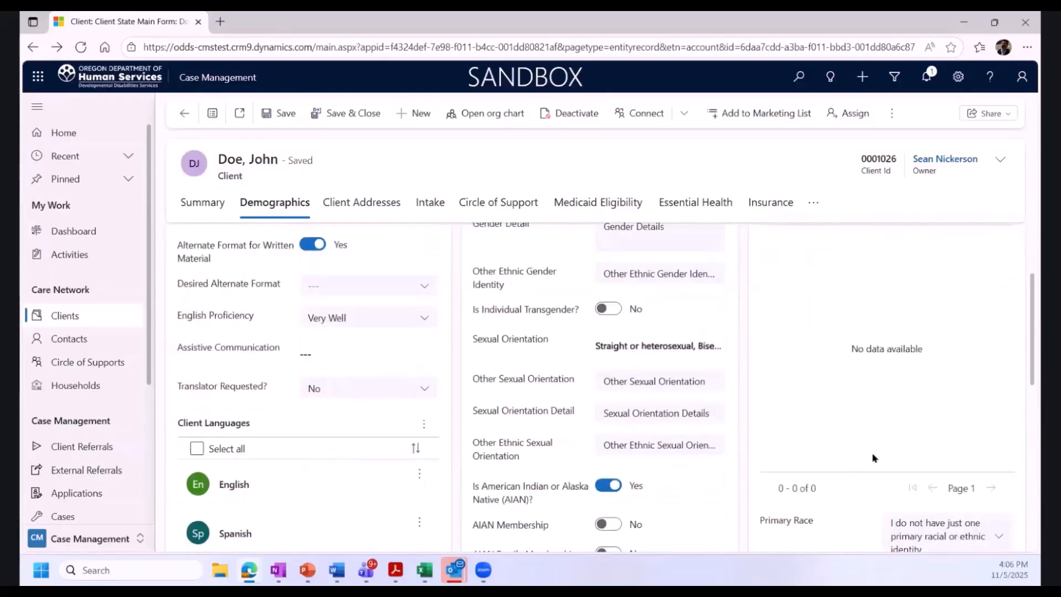
{"action": "scroll", "coordinate": [871, 456], "scroll_direction": "down", "scroll_amount": 1}
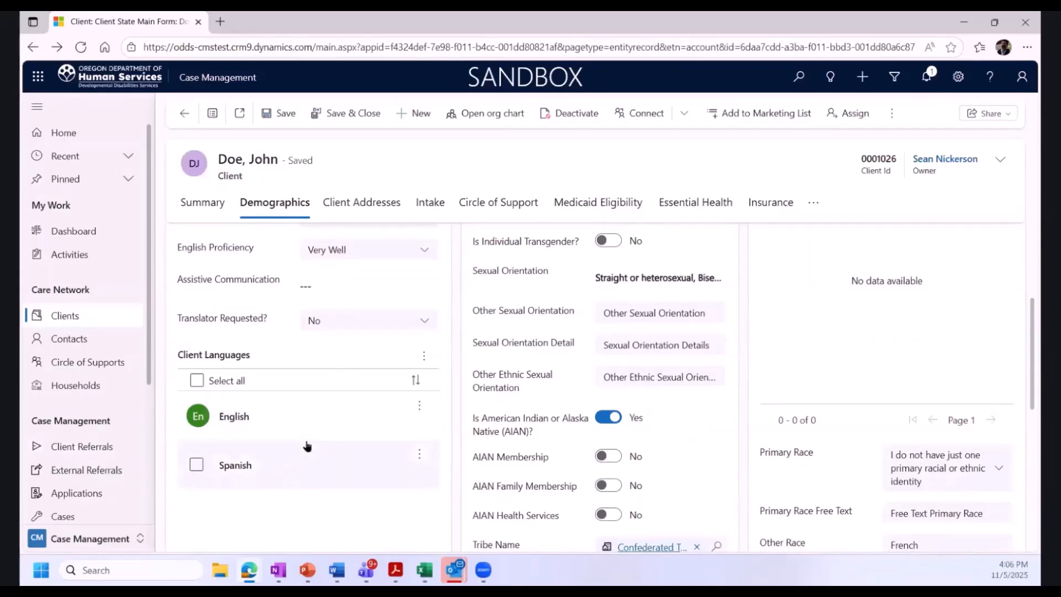
{"action": "left_click", "coordinate": [370, 201]}
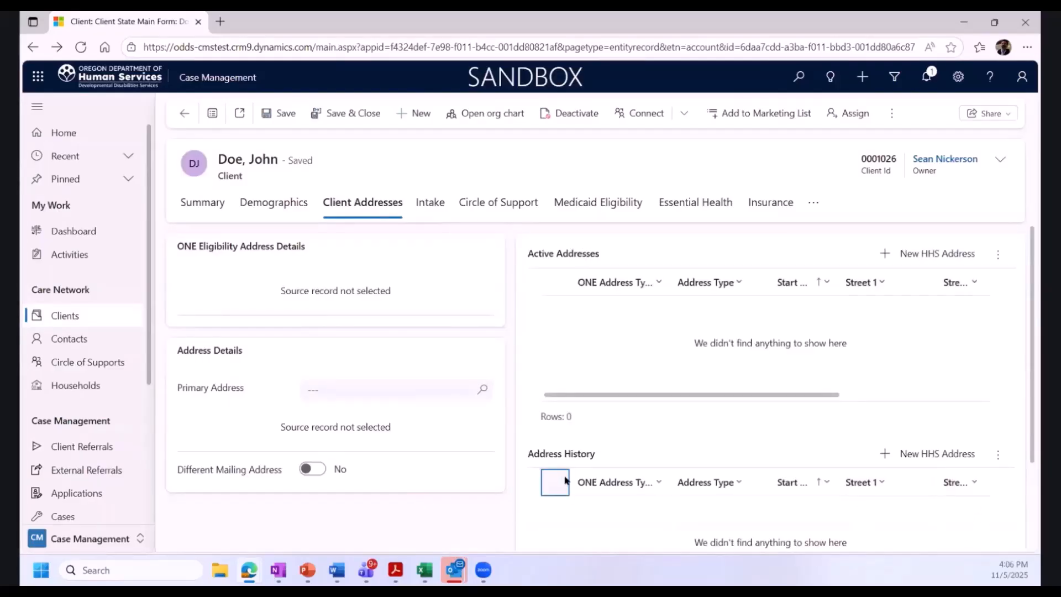
{"action": "left_click", "coordinate": [616, 201]}
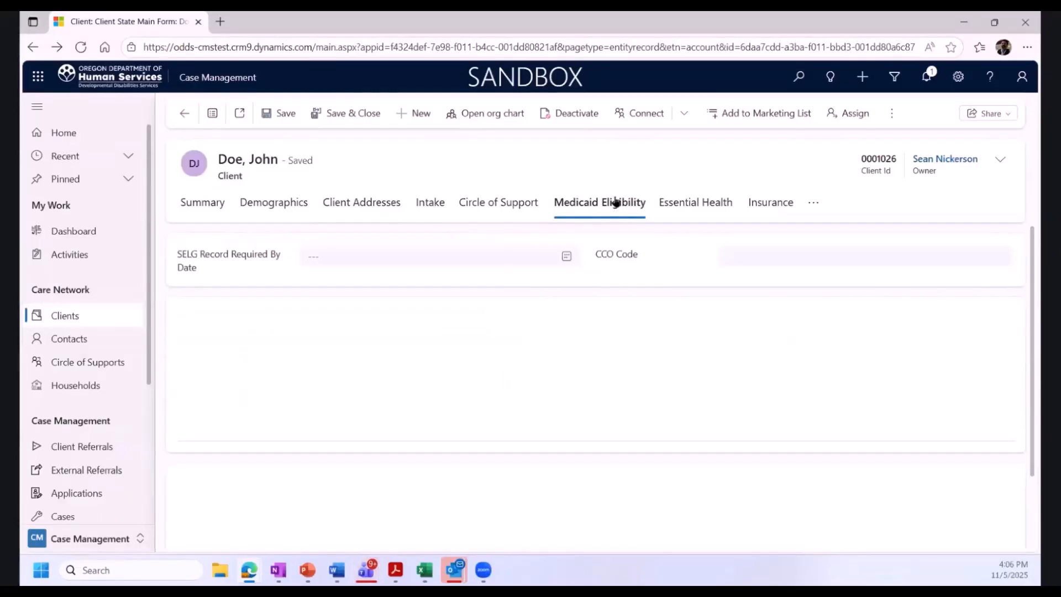